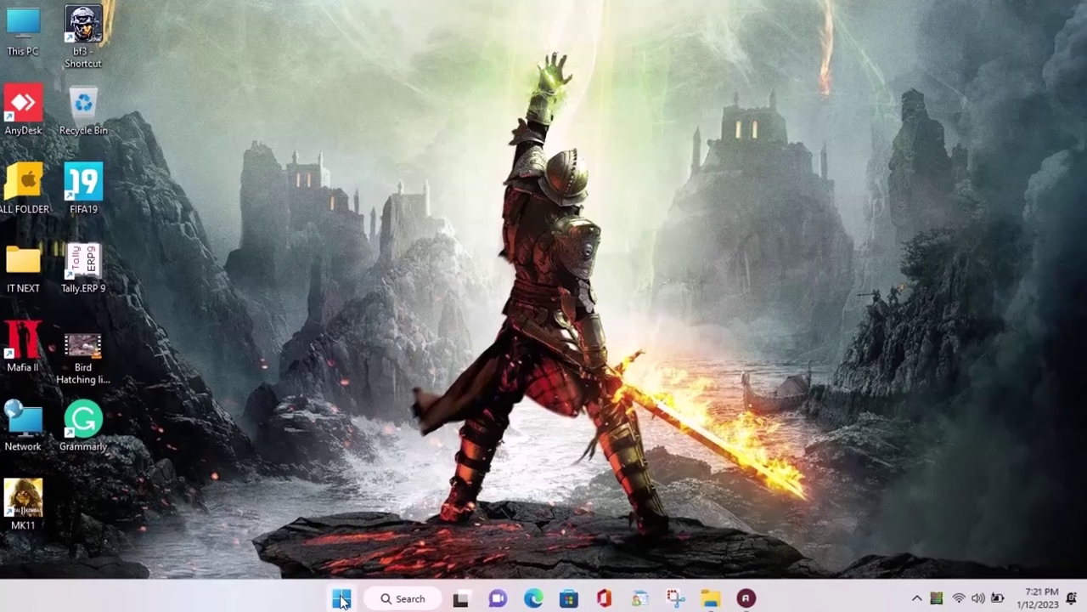
Step: Open Task Manager by searching 'task' in the Start menu
click(341, 600)
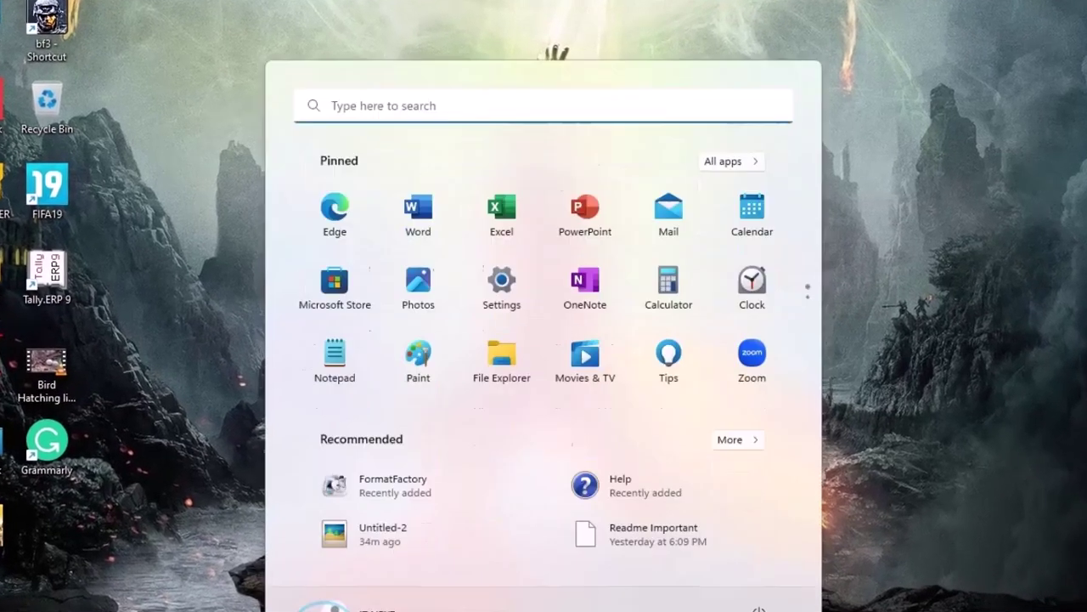
text(task)
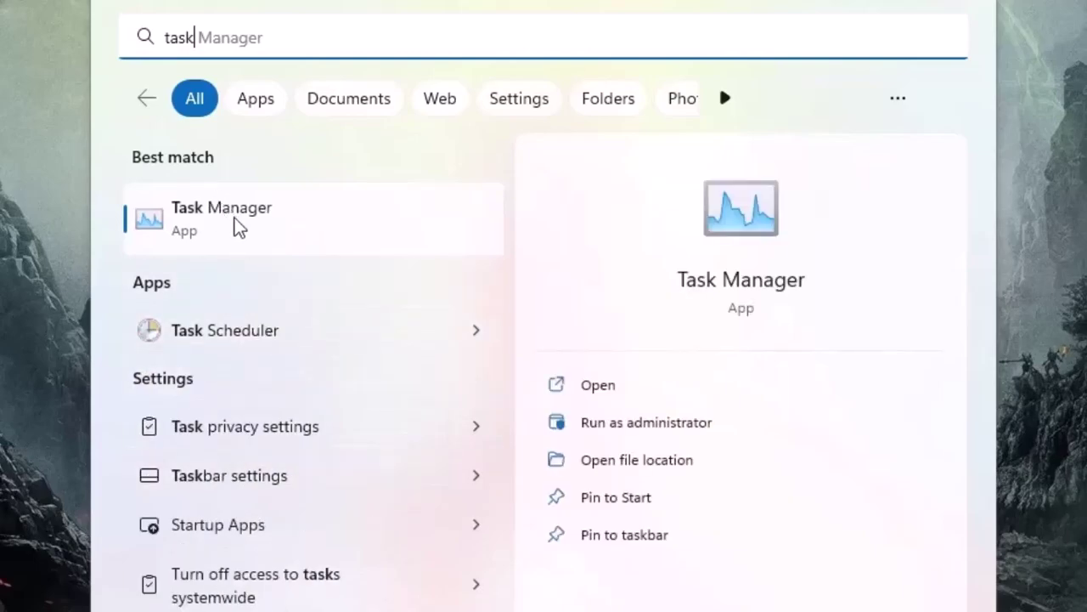
click(255, 228)
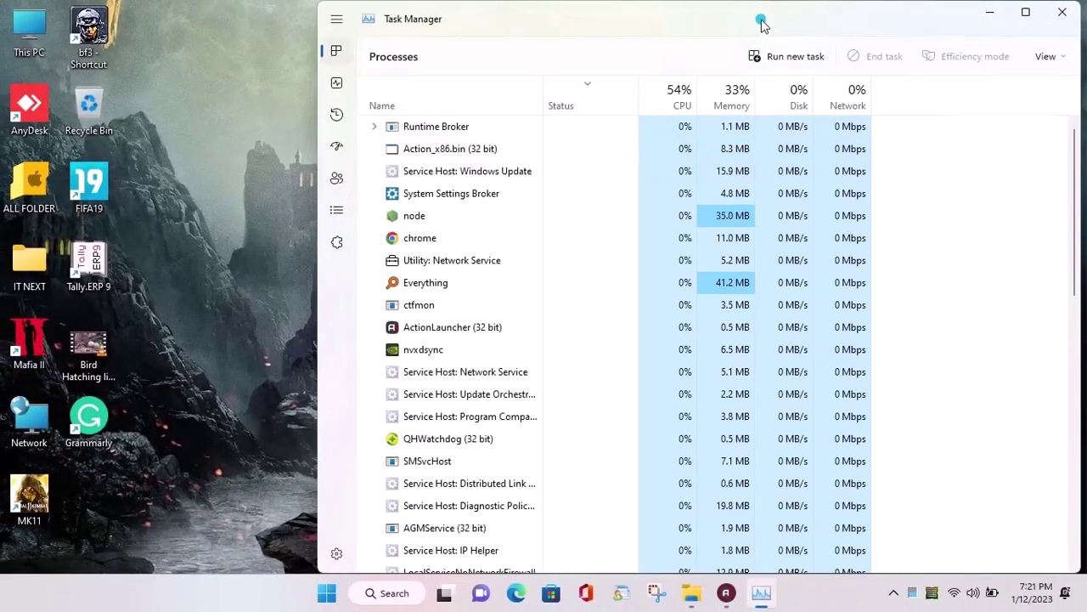
drag(761, 26, 623, 29)
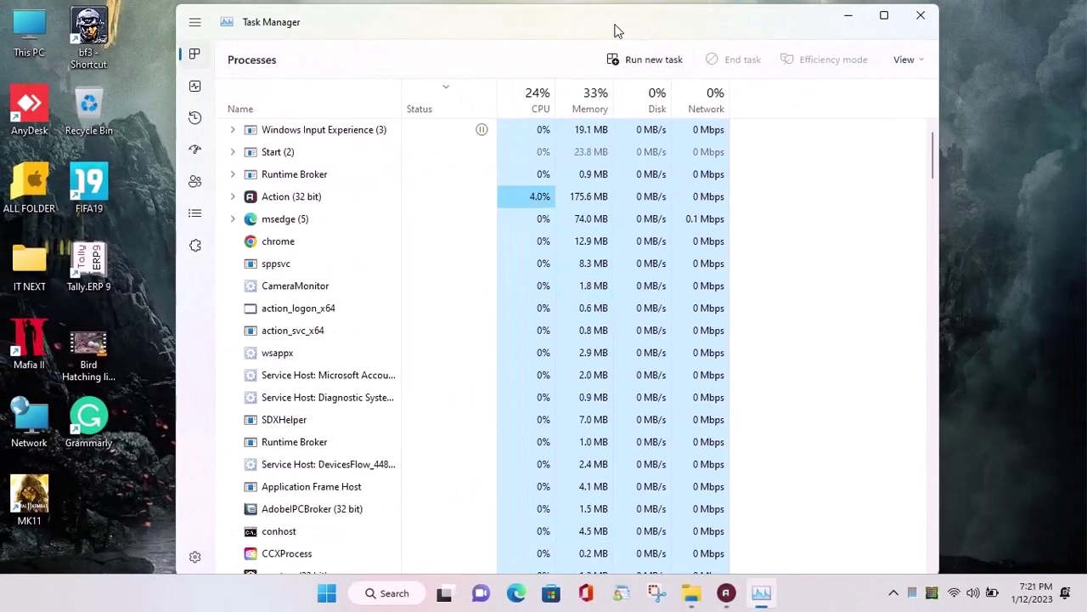
Step: End the Windows Explorer process from the Processes list
scroll(481, 462, down, 10)
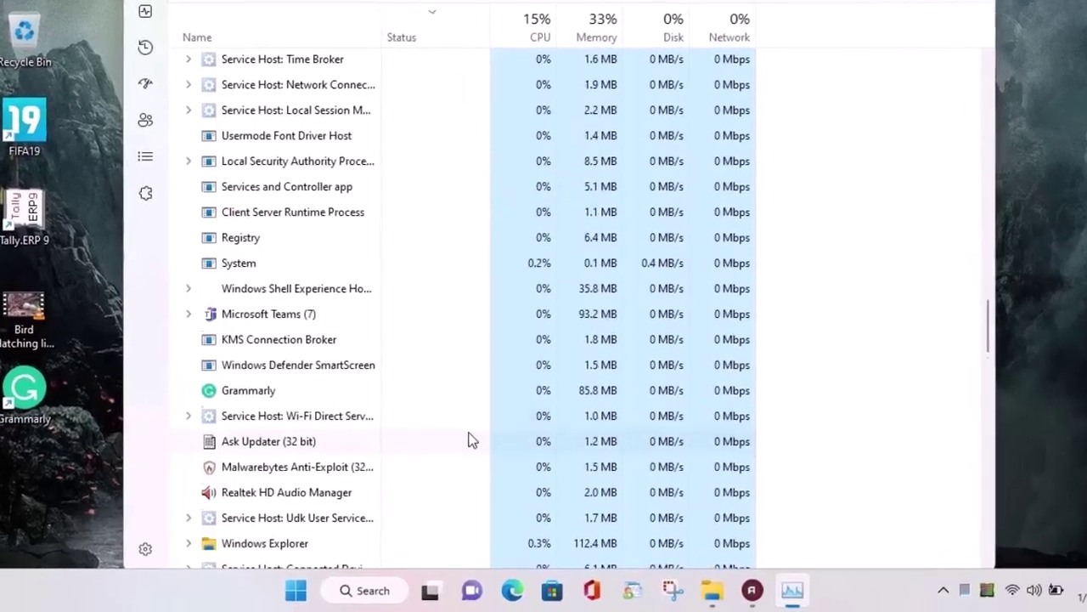
scroll(472, 440, down, 3)
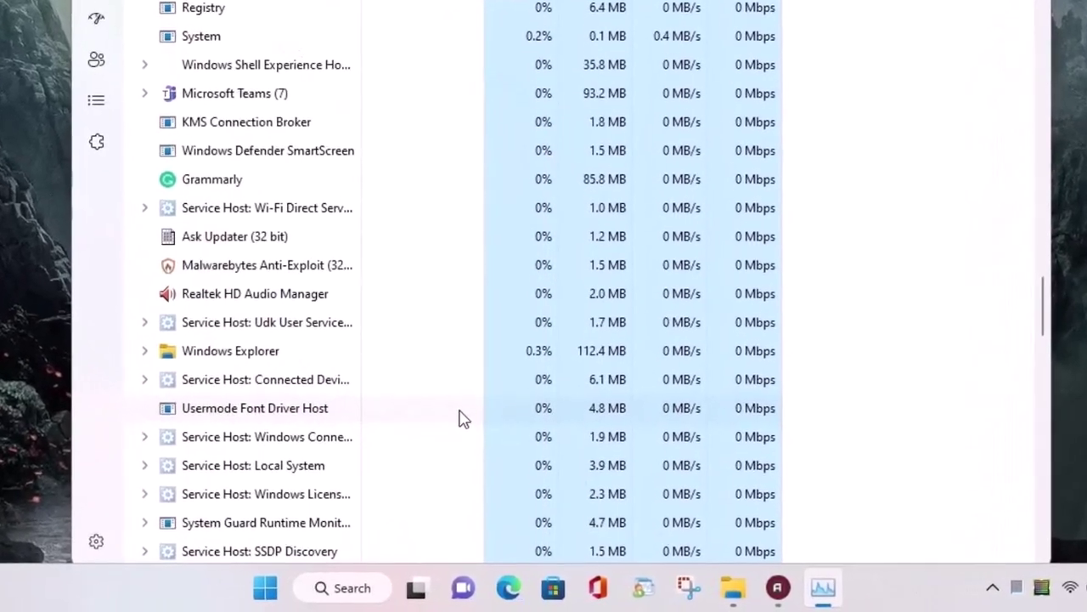
click(267, 355)
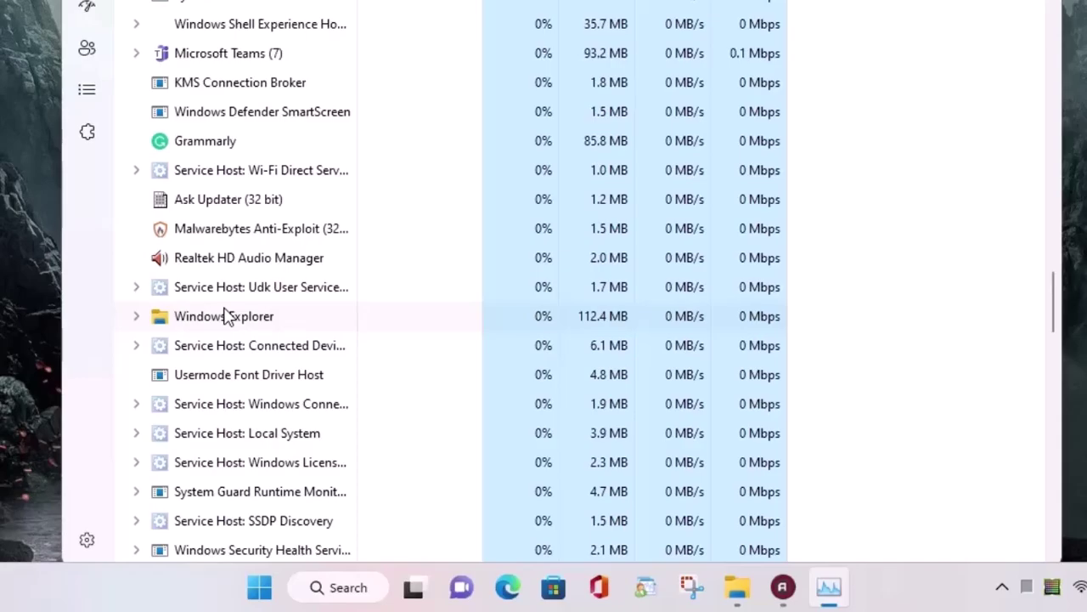
right_click(223, 263)
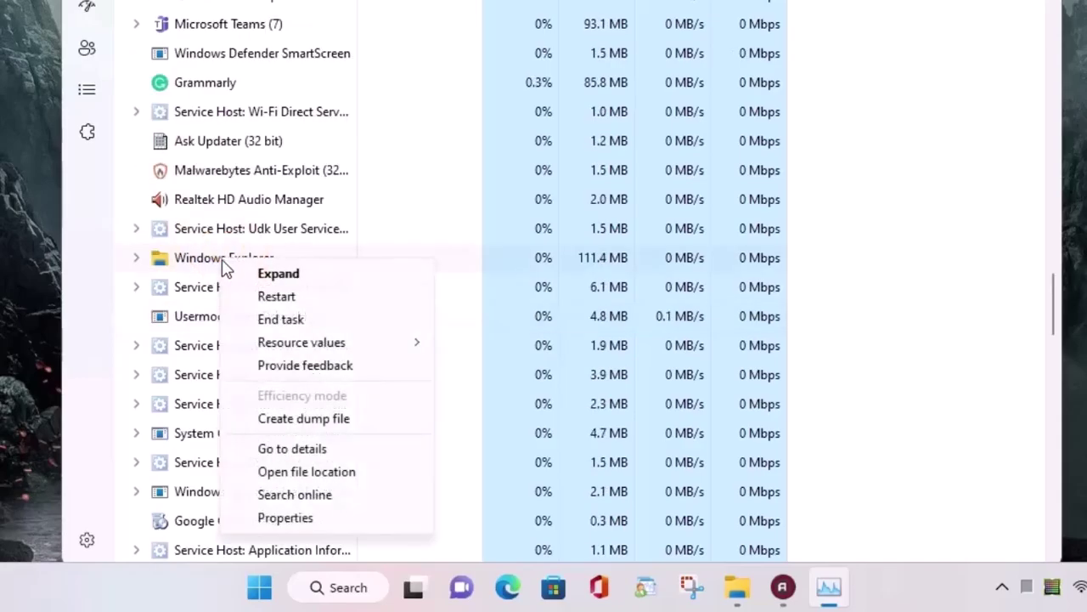
click(323, 321)
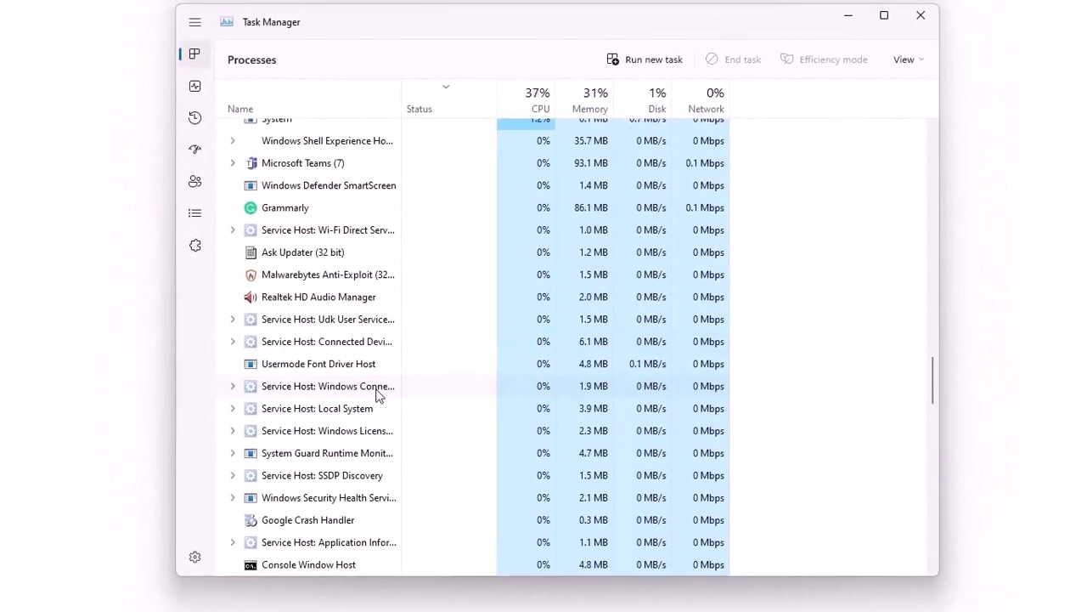
mouse_move(607, 30)
mouse_down()
mouse_move(711, 317)
mouse_move(699, 456)
mouse_move(594, 267)
mouse_move(616, 54)
mouse_move(604, 26)
mouse_up()
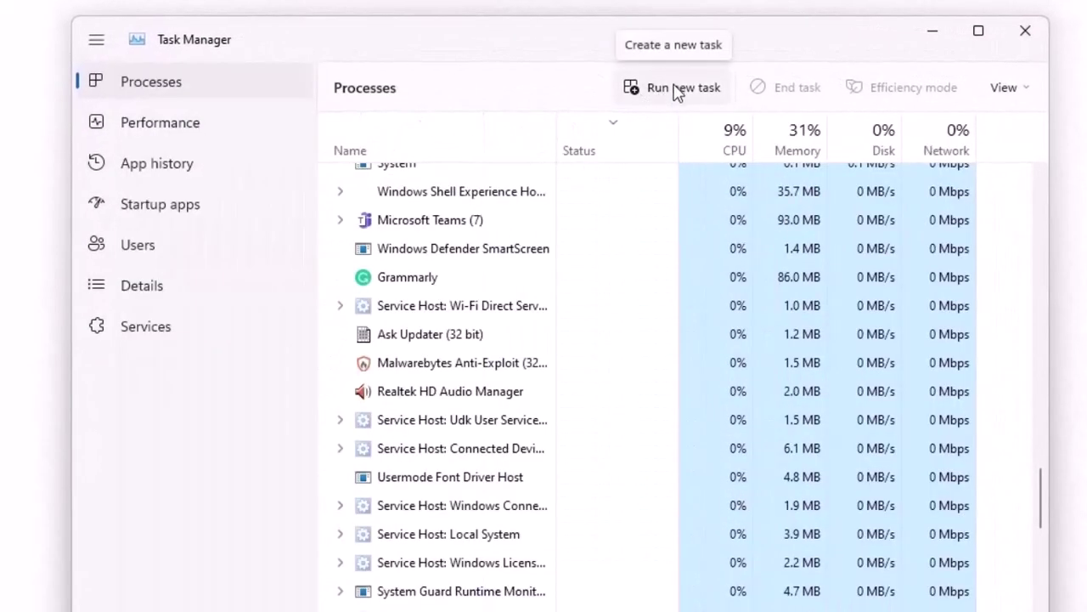
Step: Run explorer.exe as a new task to bring back the desktop and taskbar
click(677, 92)
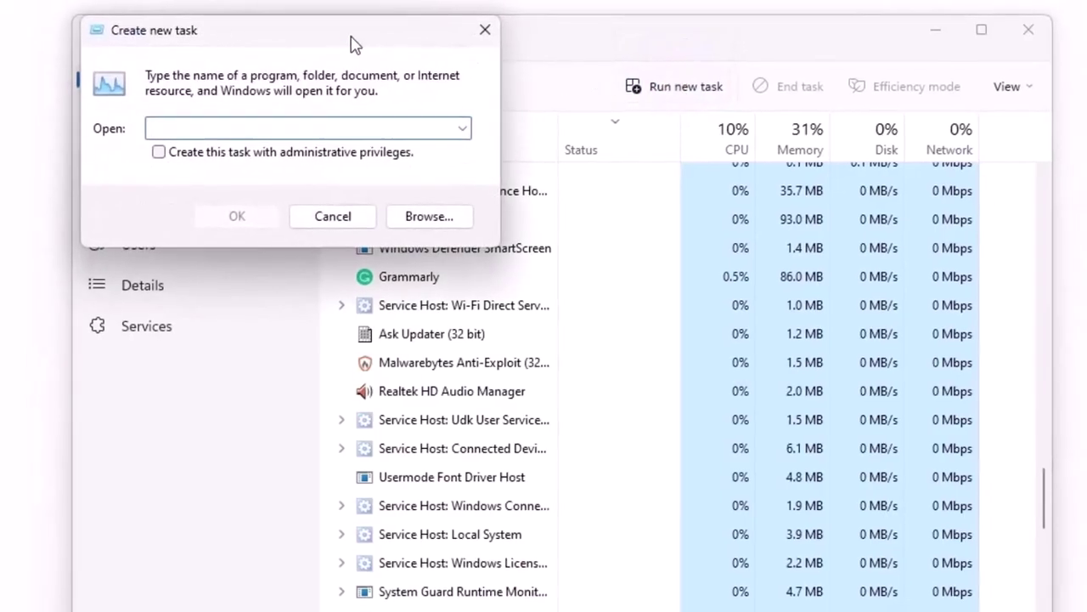
drag(352, 47, 513, 311)
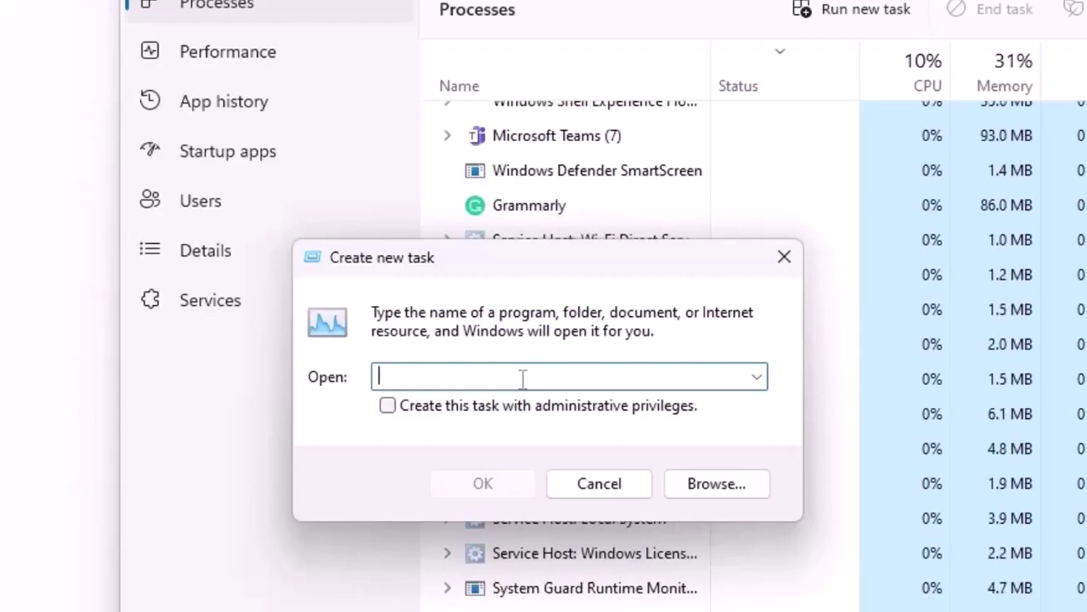
text(explor)
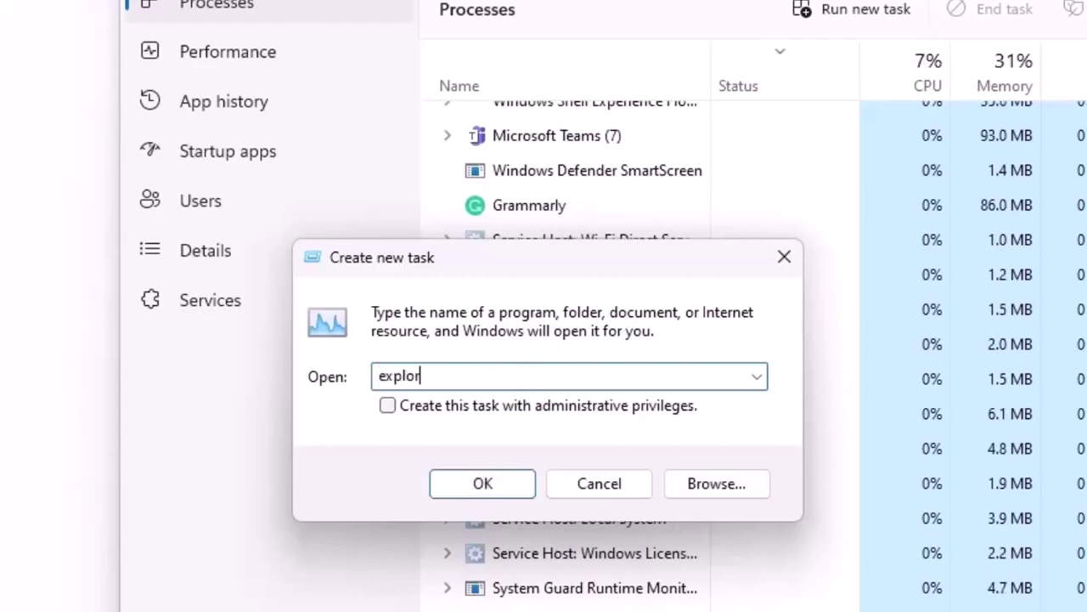
text(er.exe)
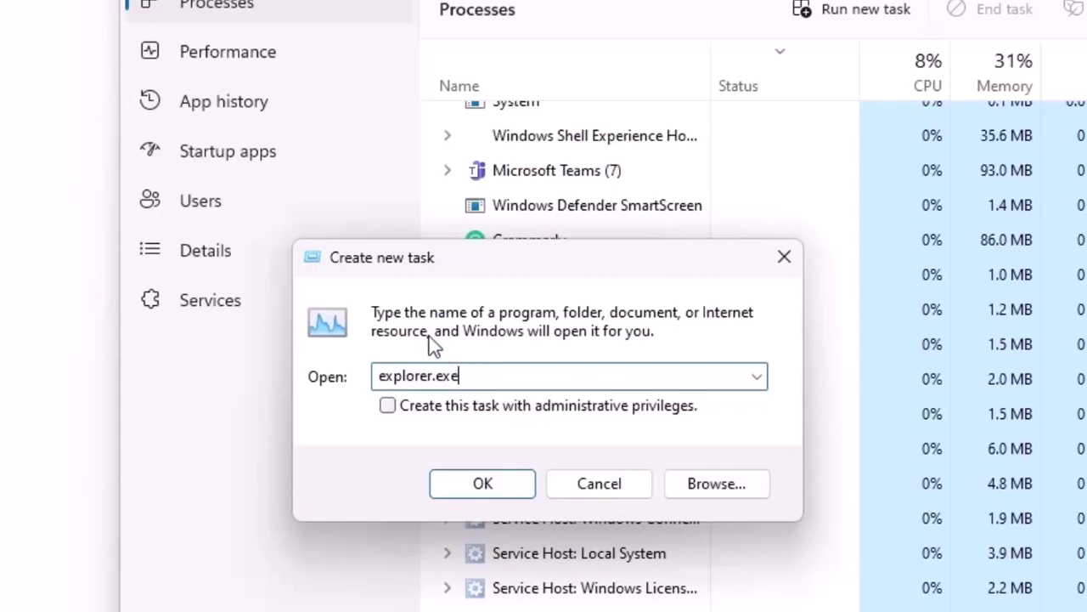
click(474, 483)
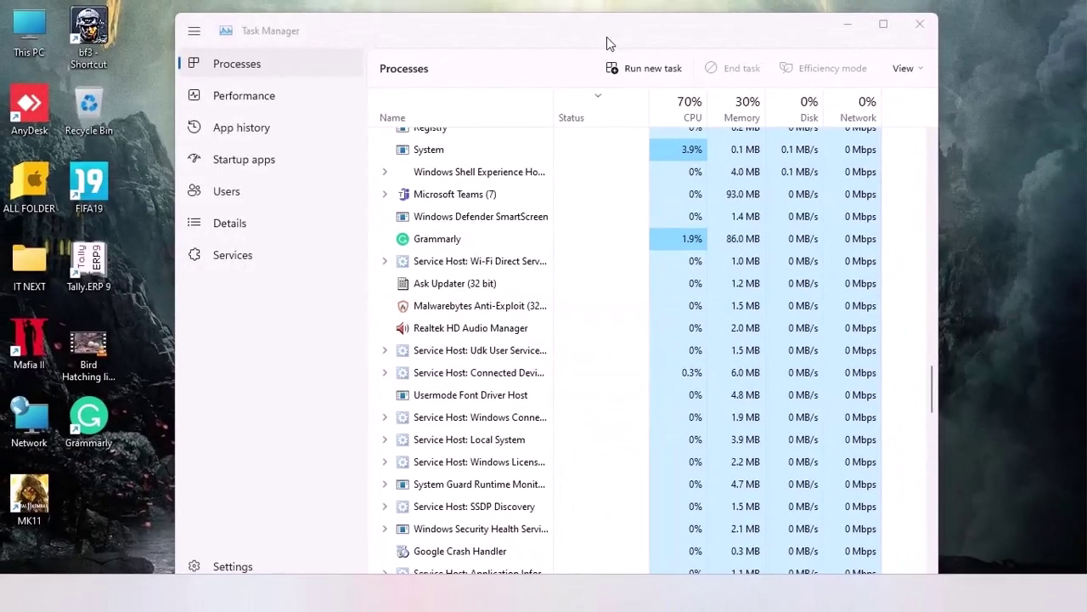
Step: Close Task Manager and launch Command Prompt as administrator from a 'cmd' Start search
mouse_move(619, 38)
mouse_down()
mouse_move(649, 40)
mouse_move(765, 172)
mouse_move(694, 64)
mouse_up()
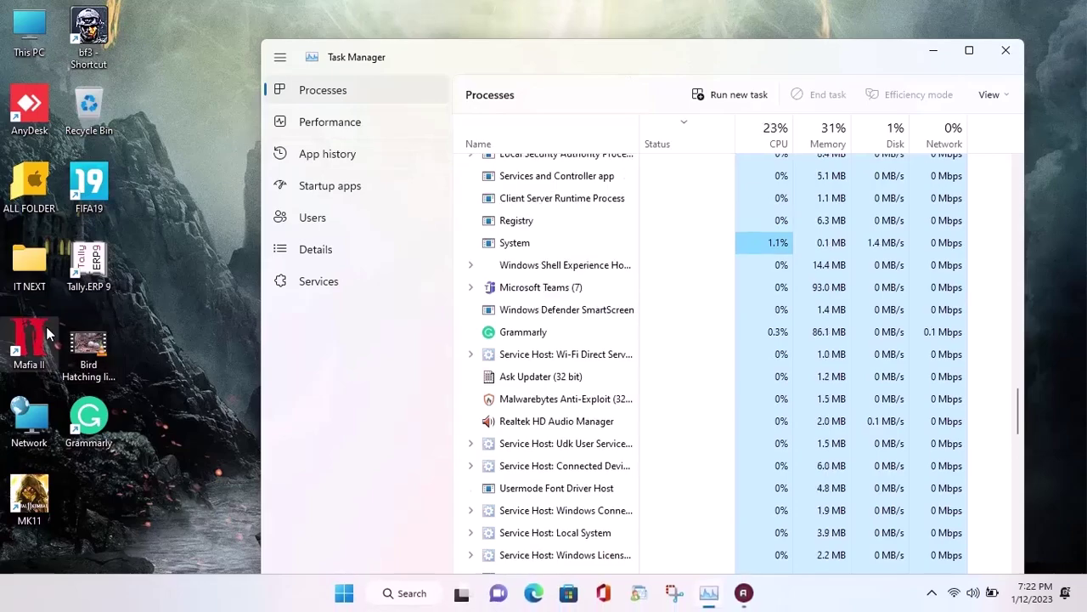
click(1003, 52)
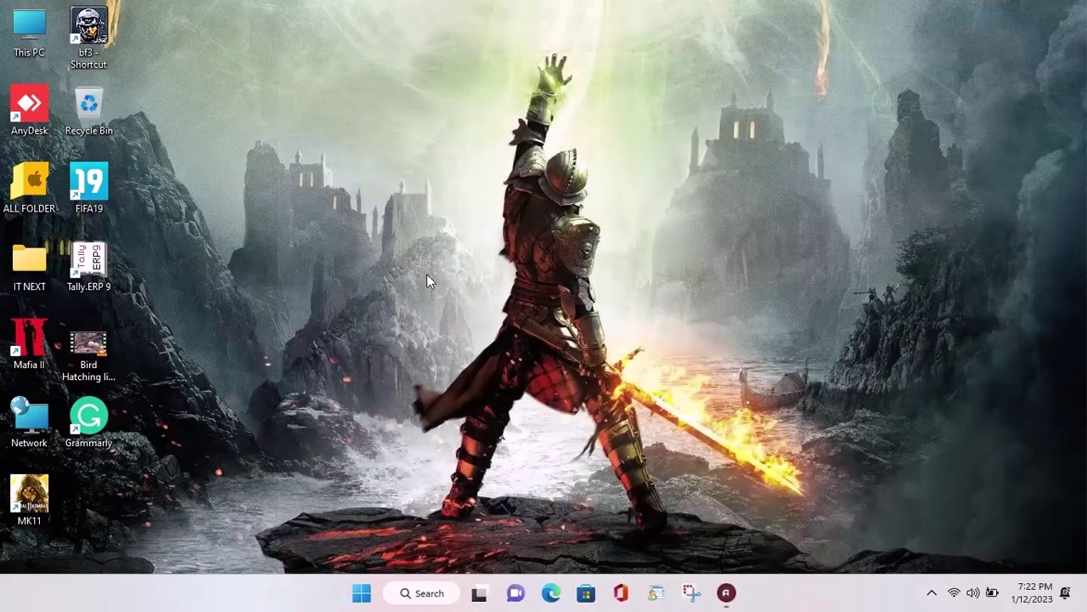
click(362, 598)
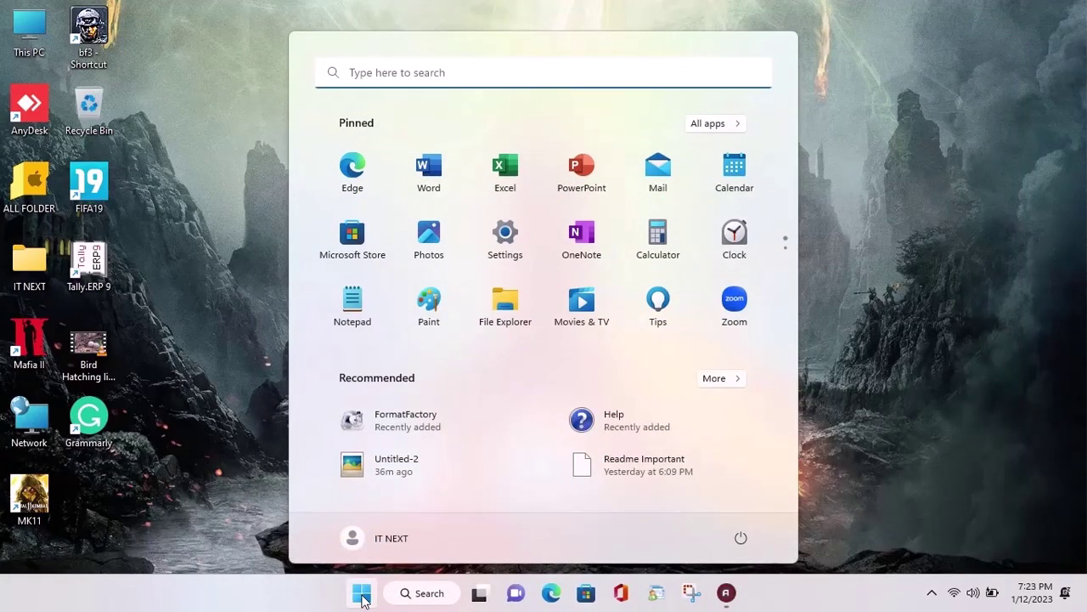
text(cmd)
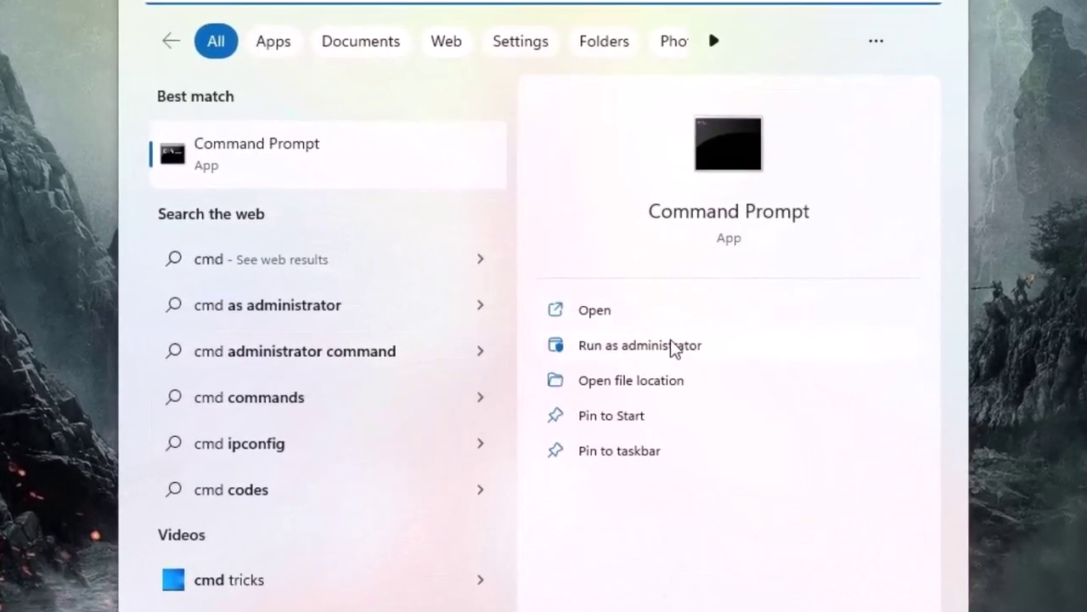
click(671, 350)
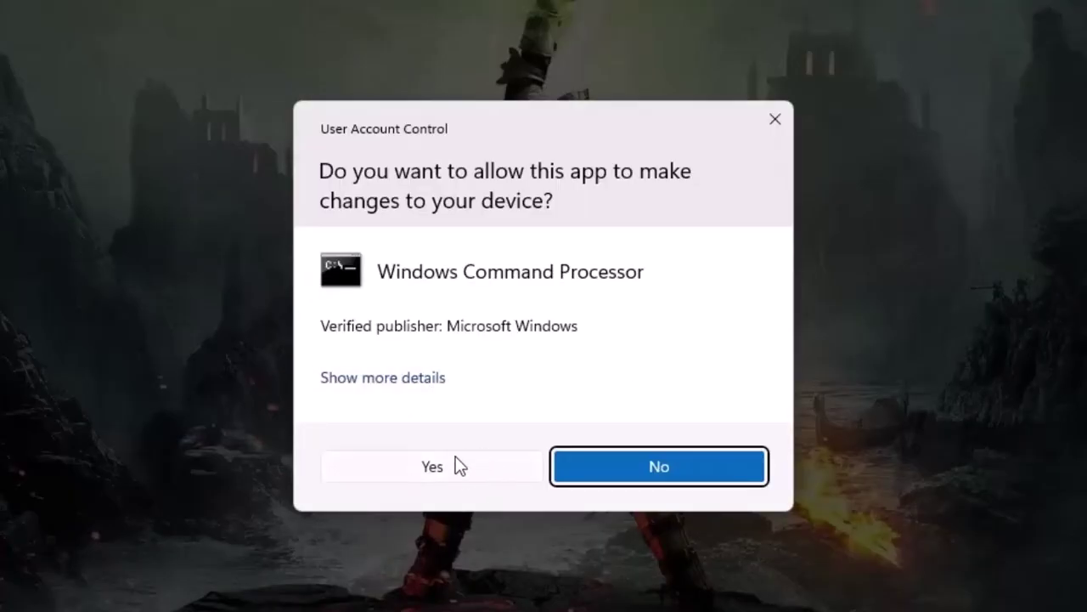
Step: Allow the admin prompt, run slmgr -rearm, and dismiss the Windows Script Host success message
click(456, 465)
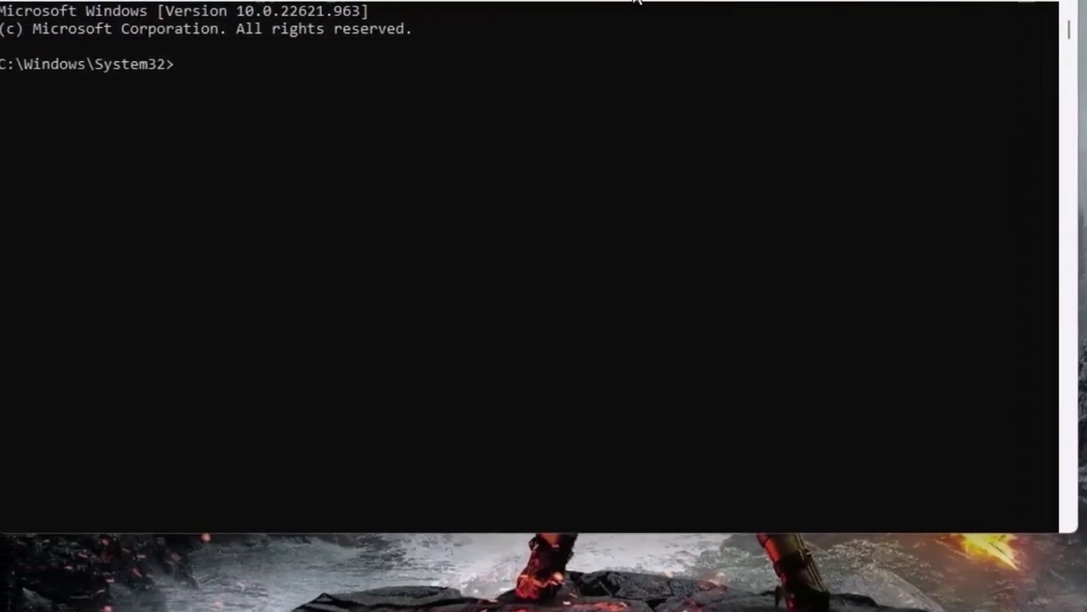
drag(637, 1, 735, 7)
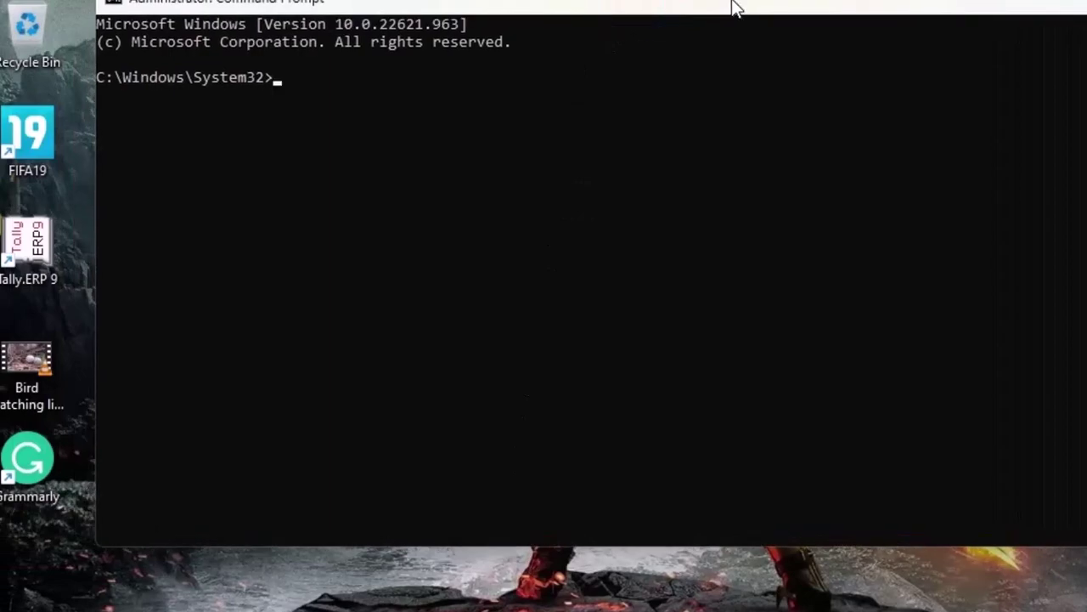
text(slmgr -r)
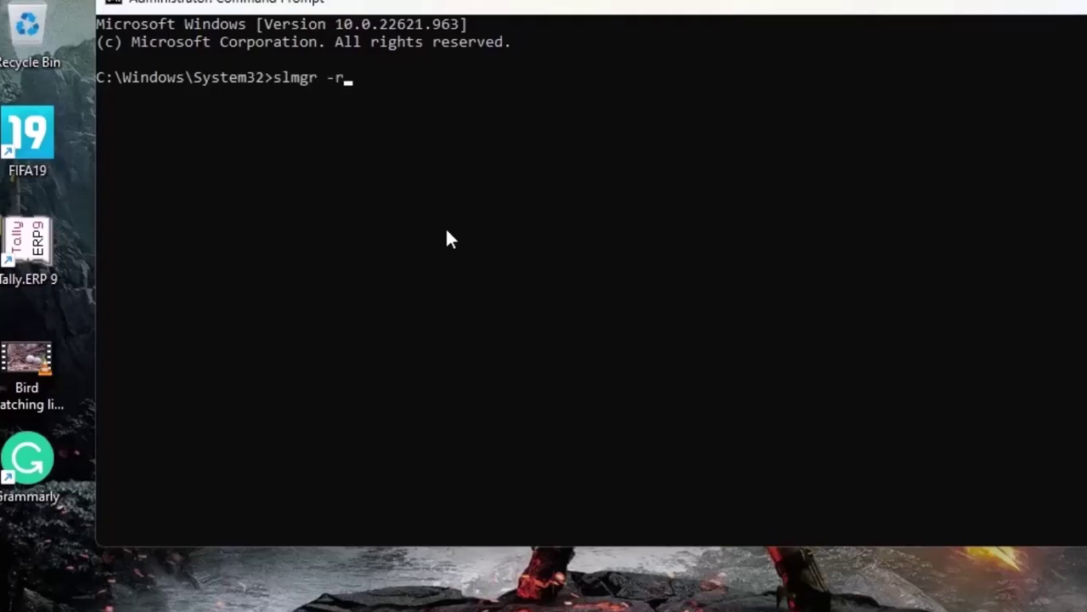
text(earm)
key(Return)
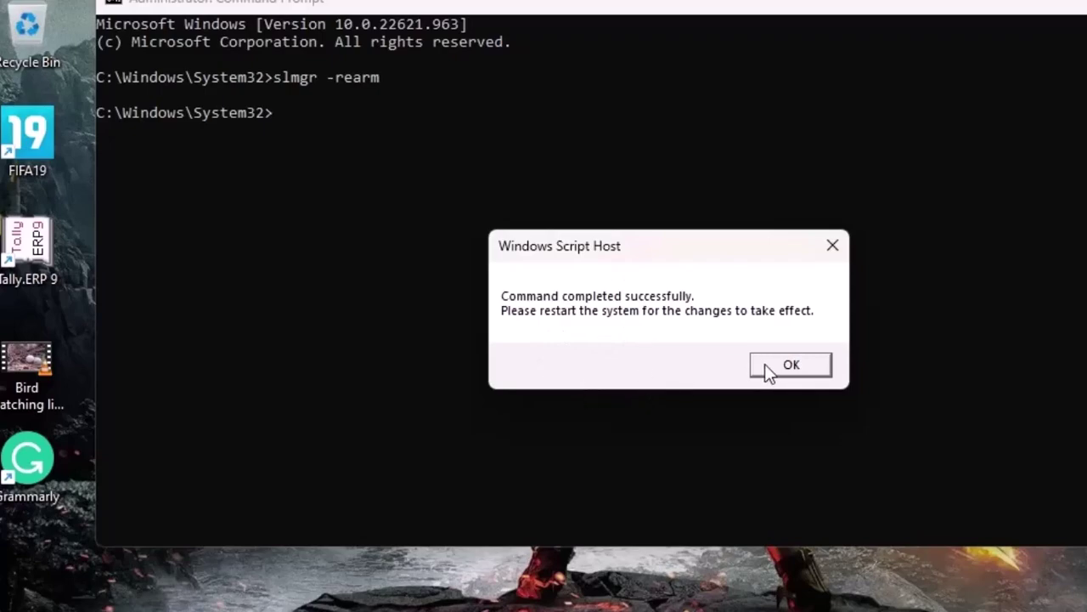
click(797, 364)
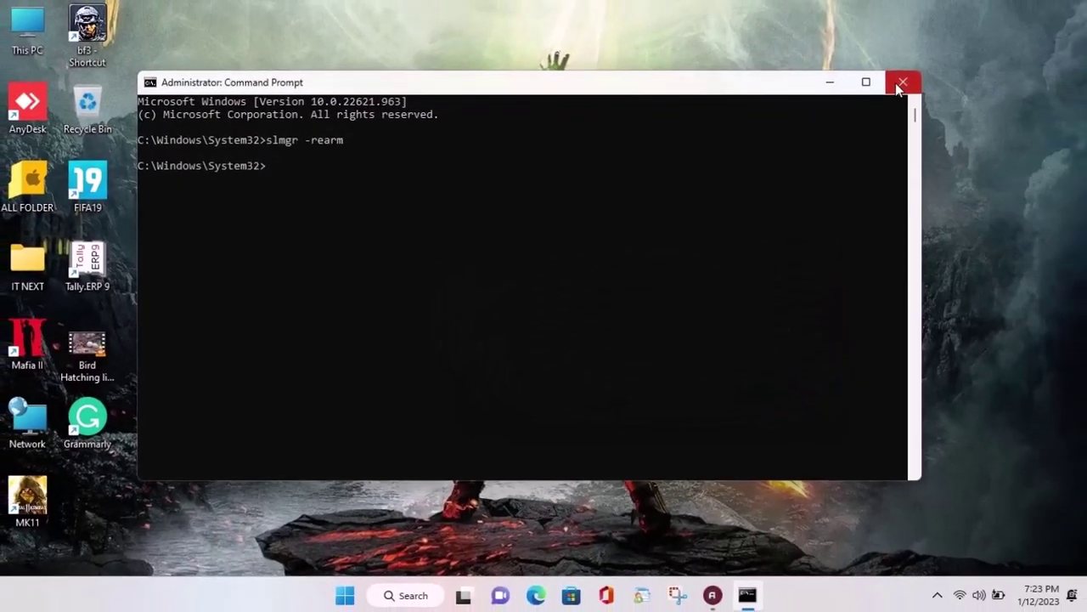
Step: Close Command Prompt and open the Services console by searching 'services'
click(896, 85)
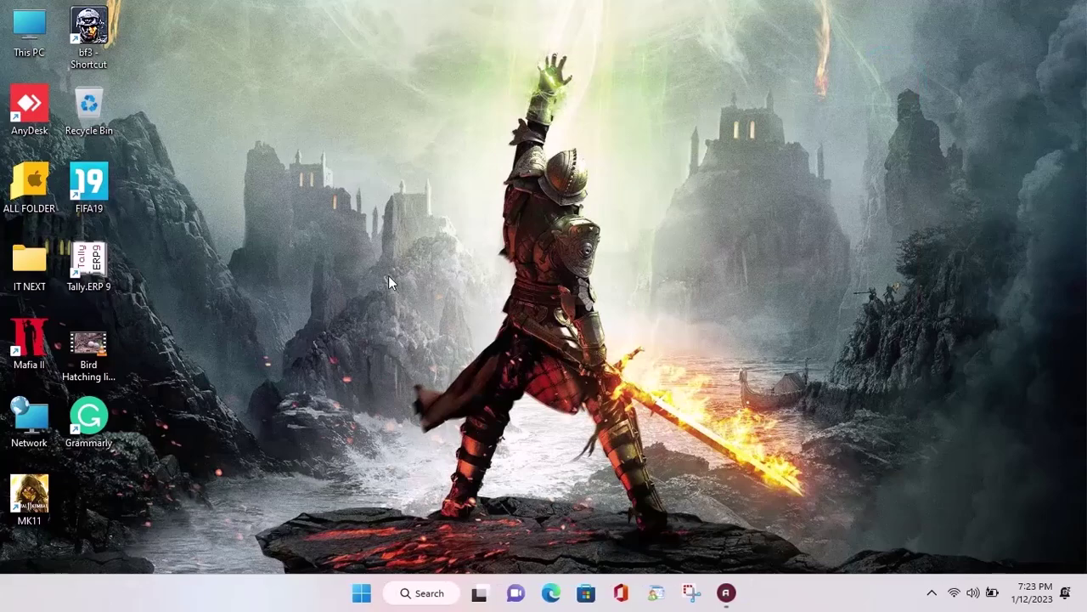
key(super+s)
text(serv)
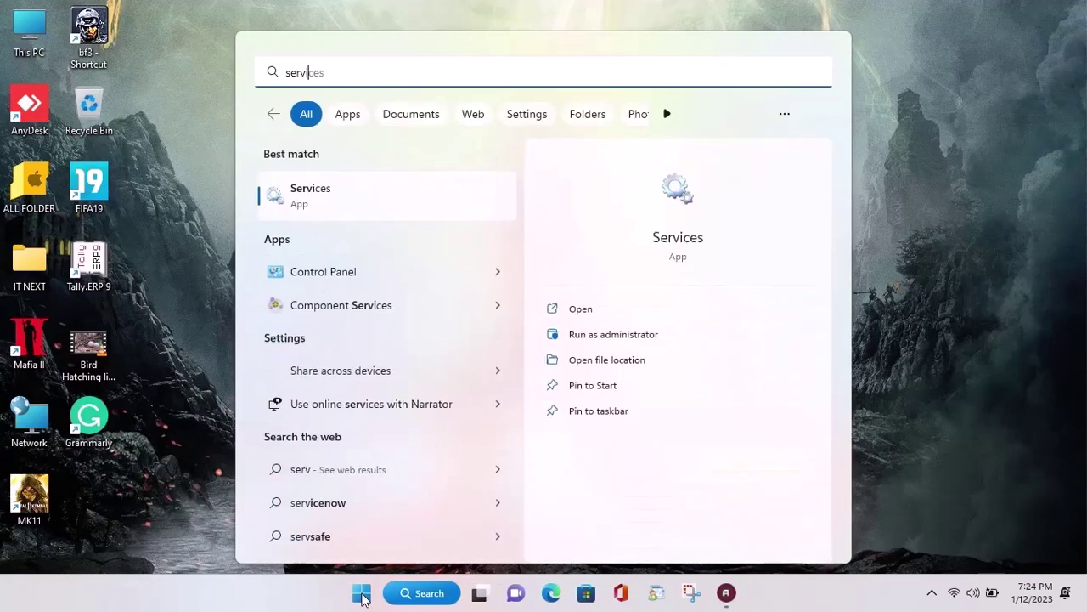
text(ices)
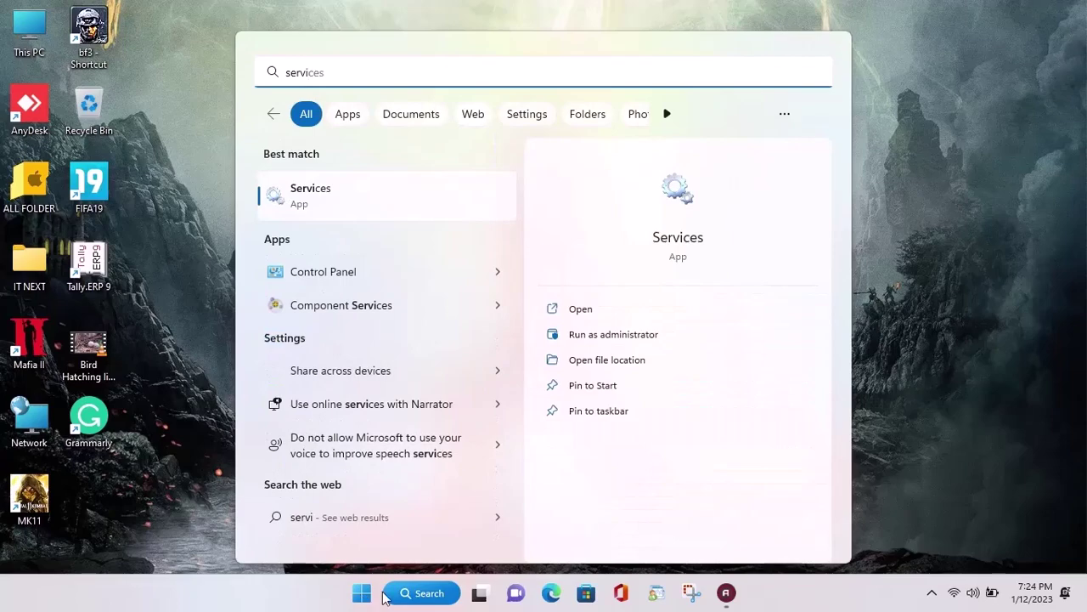
click(364, 201)
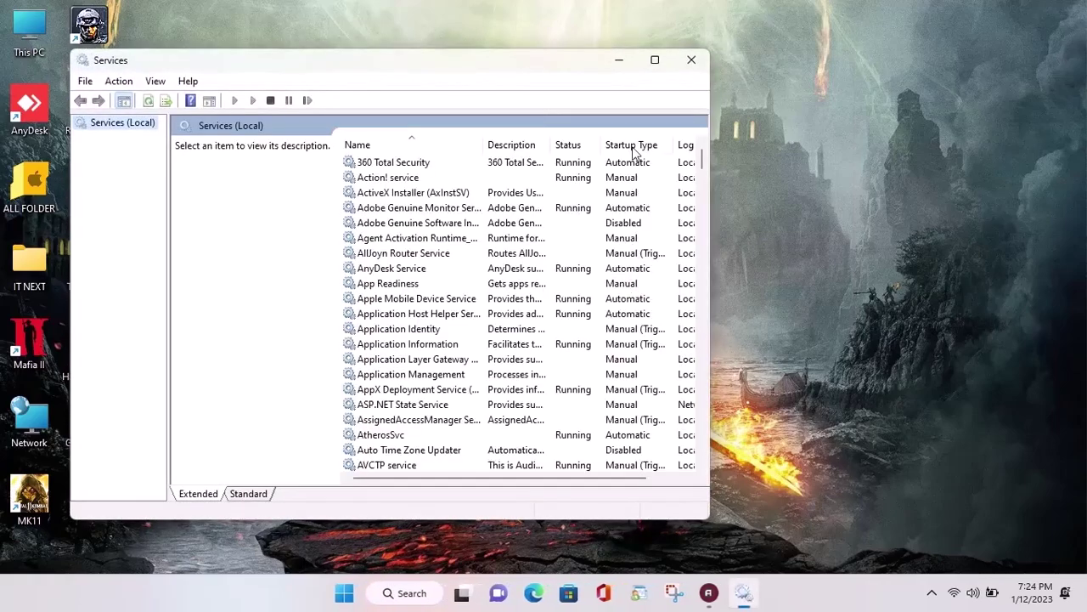
Step: Maximize Services and select Windows License Manager Service in the list
click(652, 59)
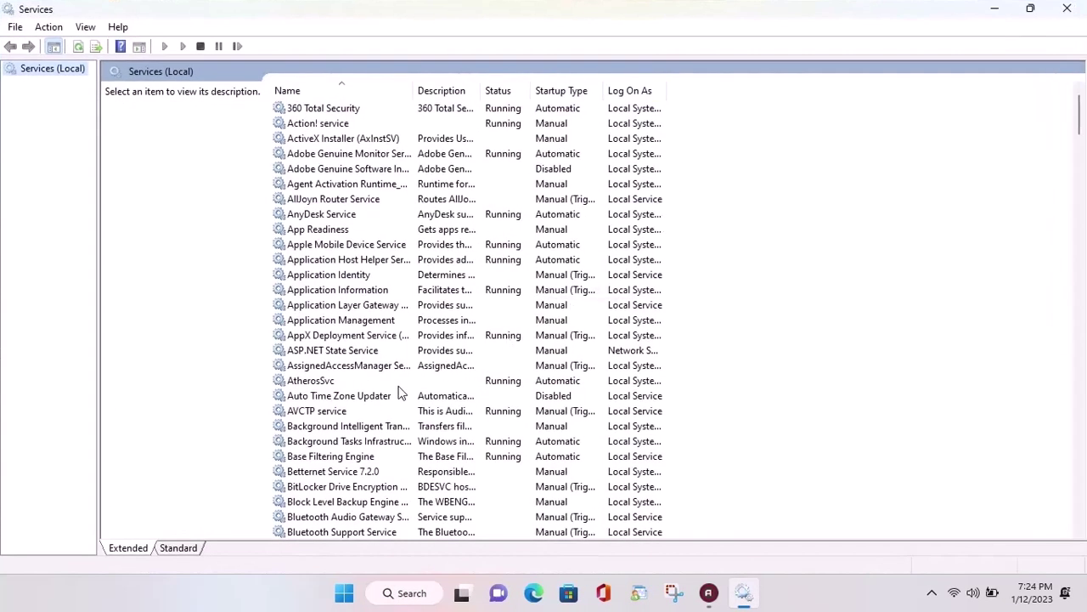
scroll(399, 394, down, 20)
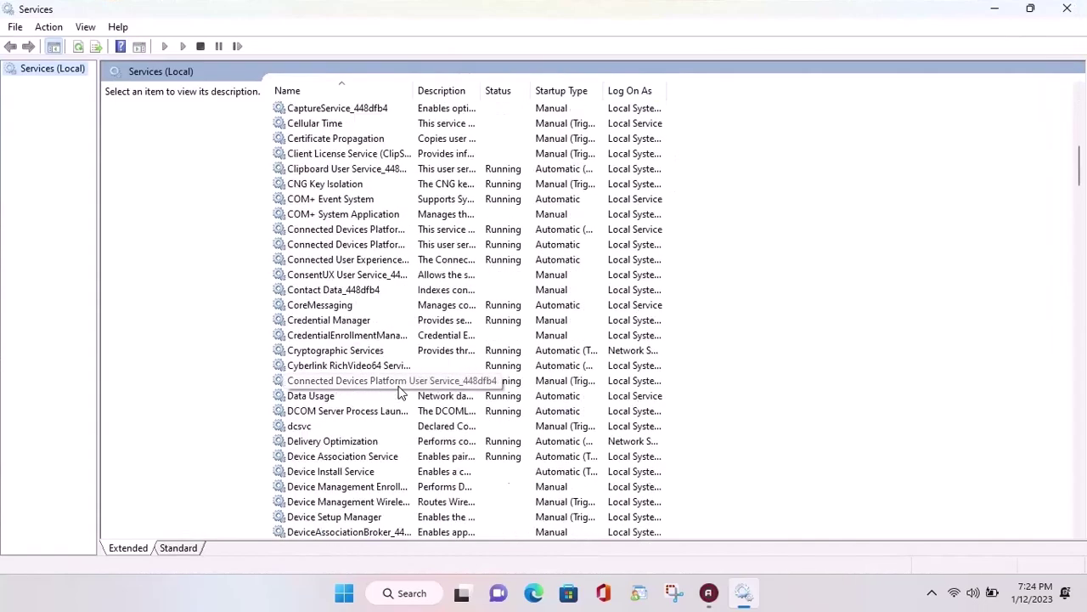
scroll(399, 393, down, 20)
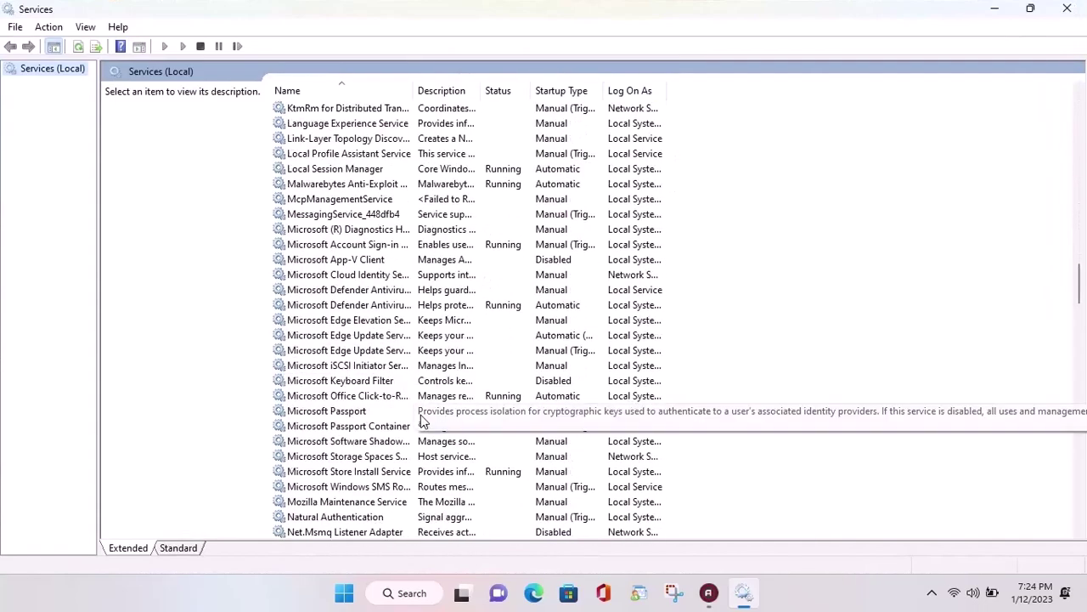
click(399, 395)
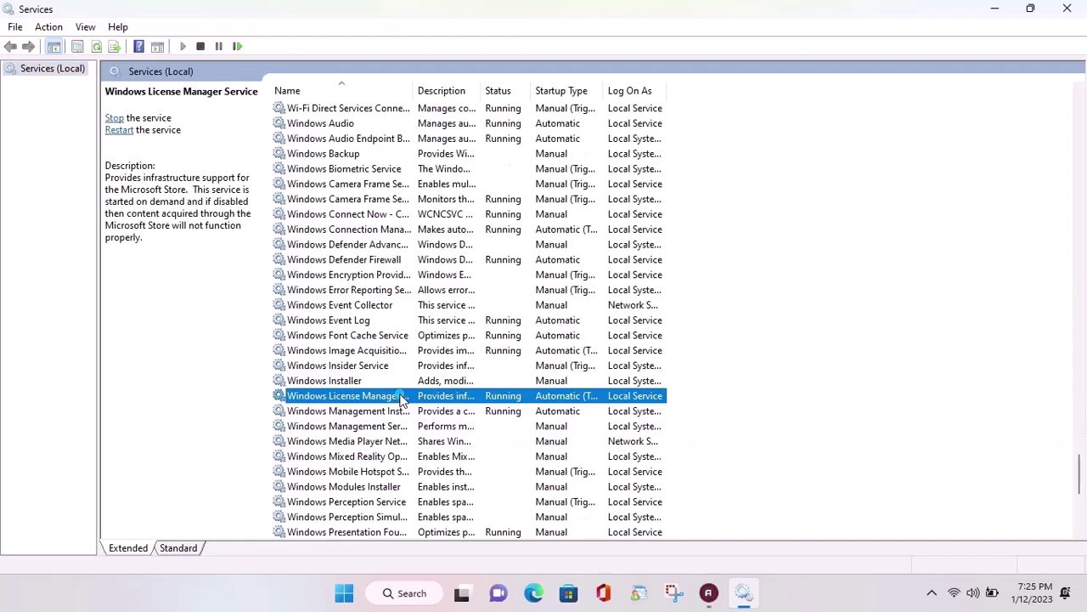
Step: Set Windows License Manager Service startup type to Disabled, stop it, and apply the change
double_click(400, 396)
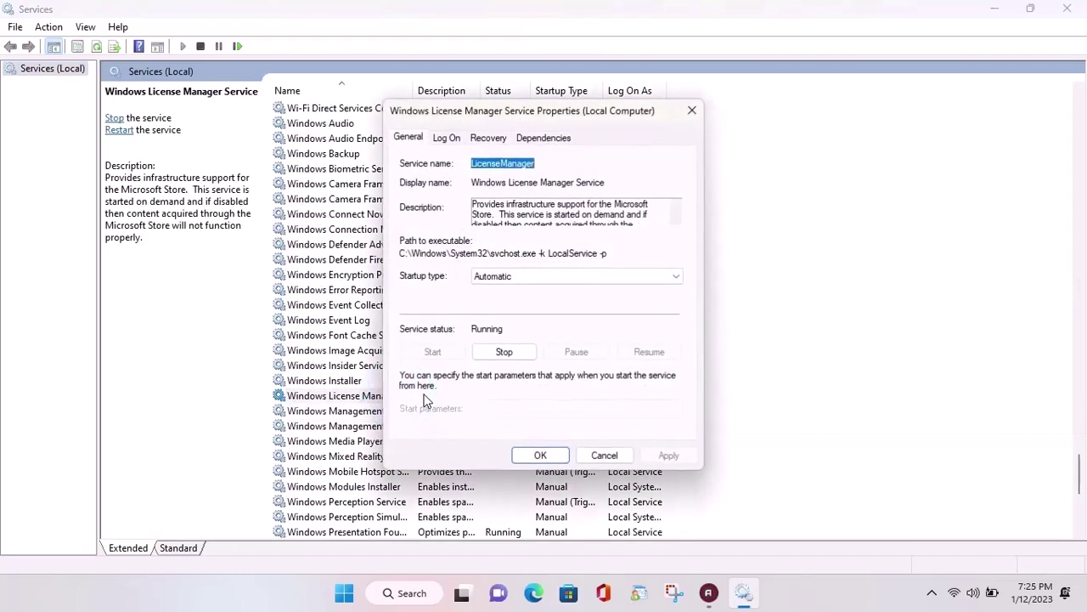
click(534, 278)
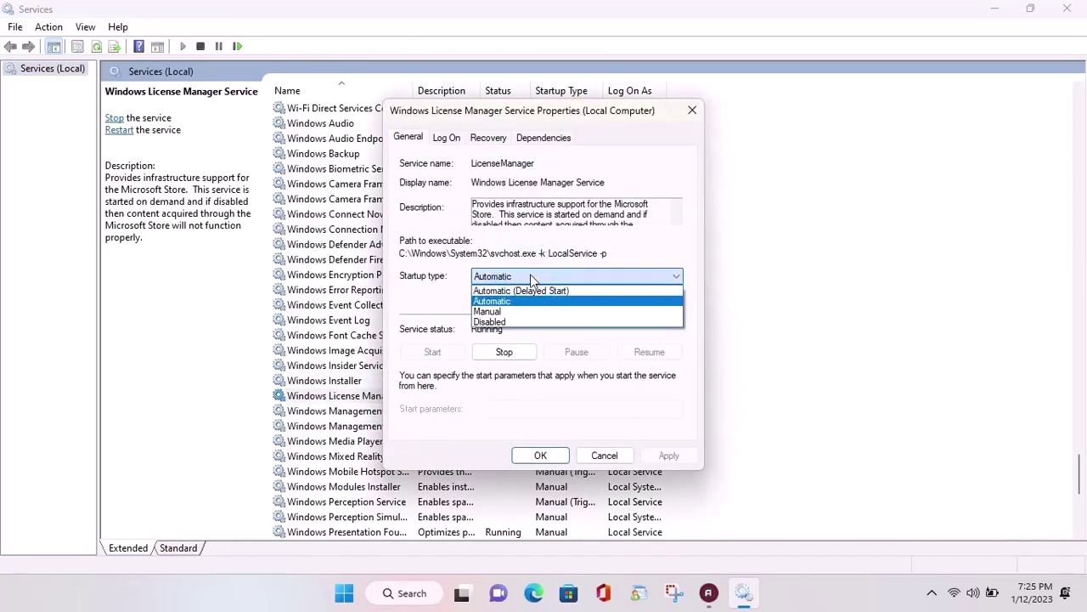
click(505, 320)
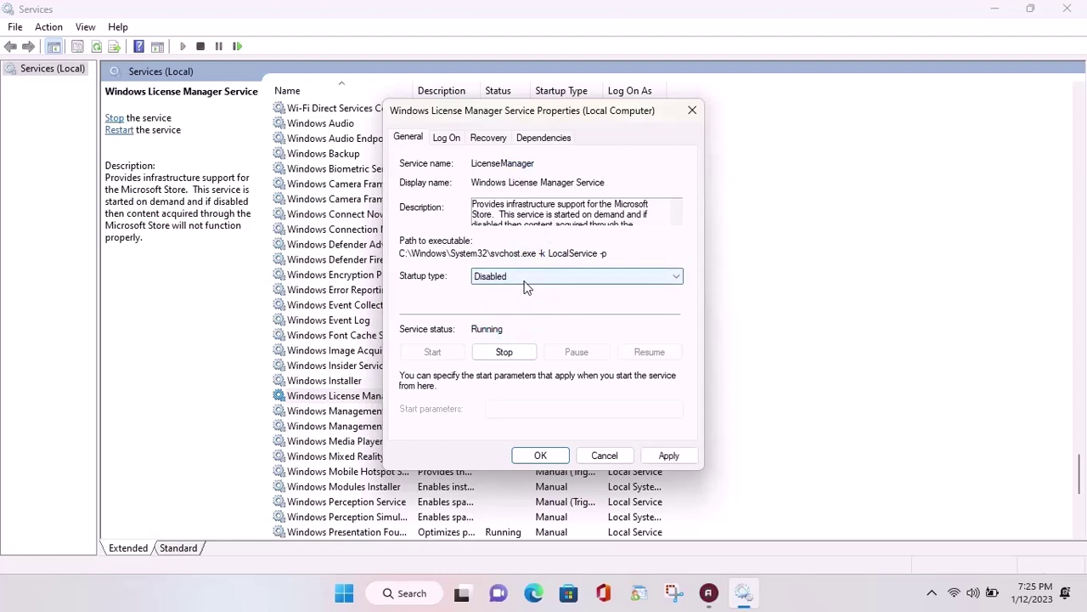
click(507, 352)
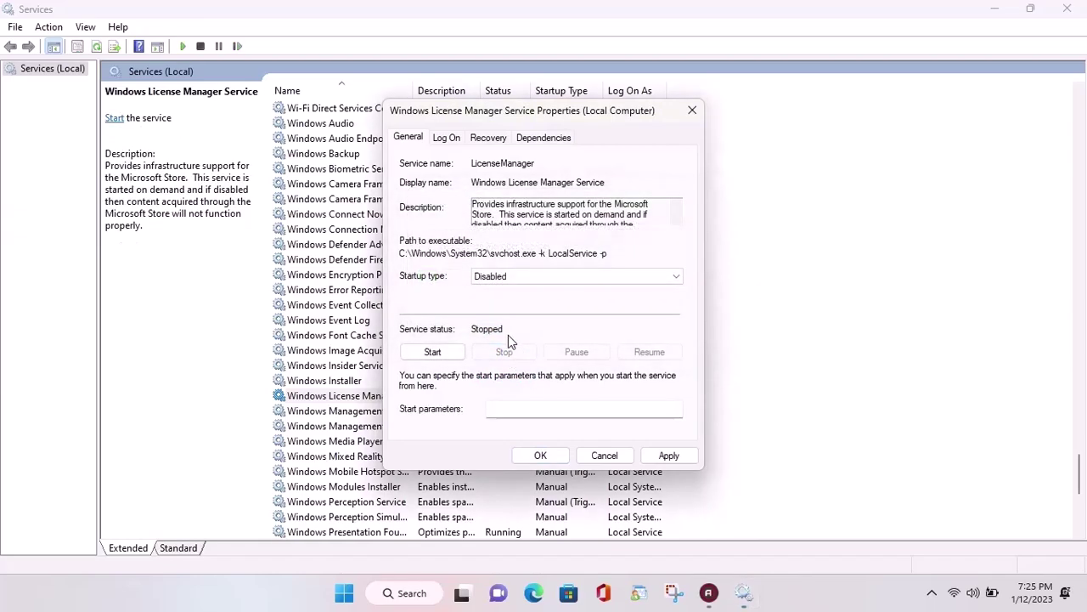
click(668, 455)
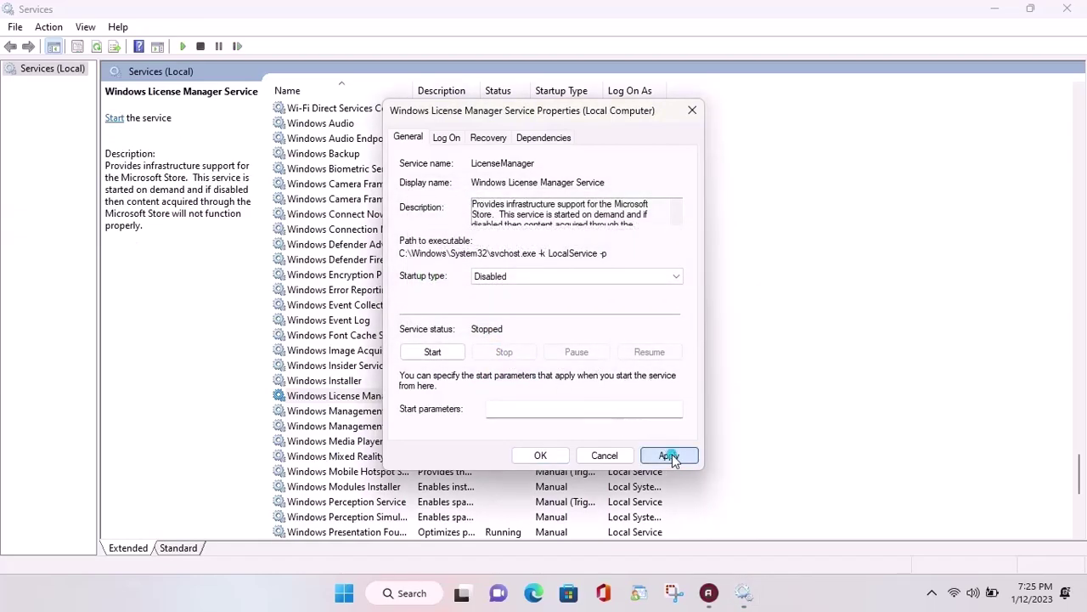
click(546, 455)
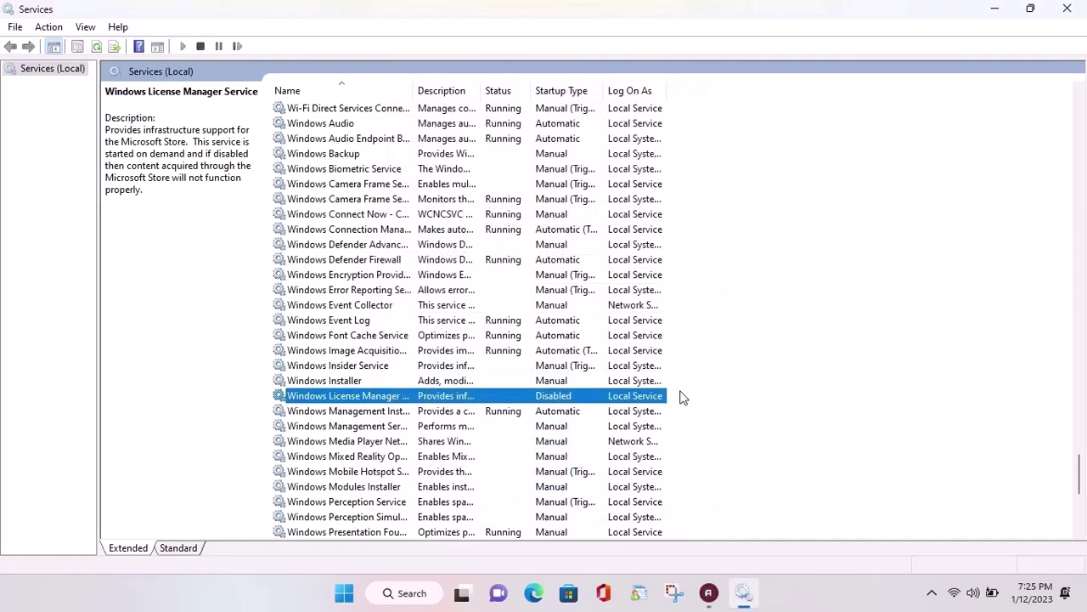
Step: Close the Services window and refresh the desktop twice from its context menu
double_click(809, 6)
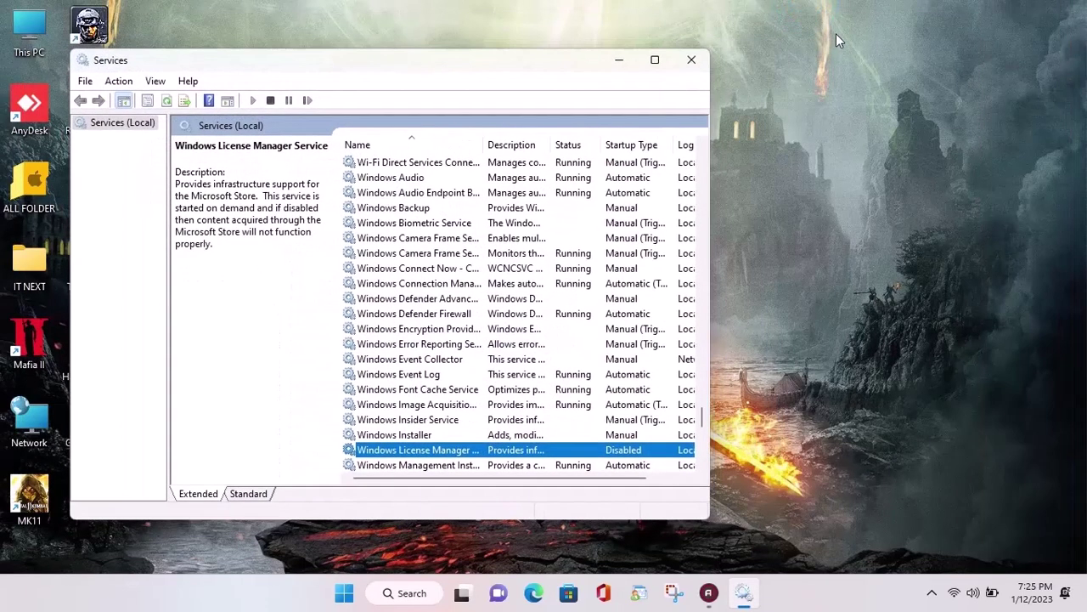
click(689, 59)
right_click(641, 223)
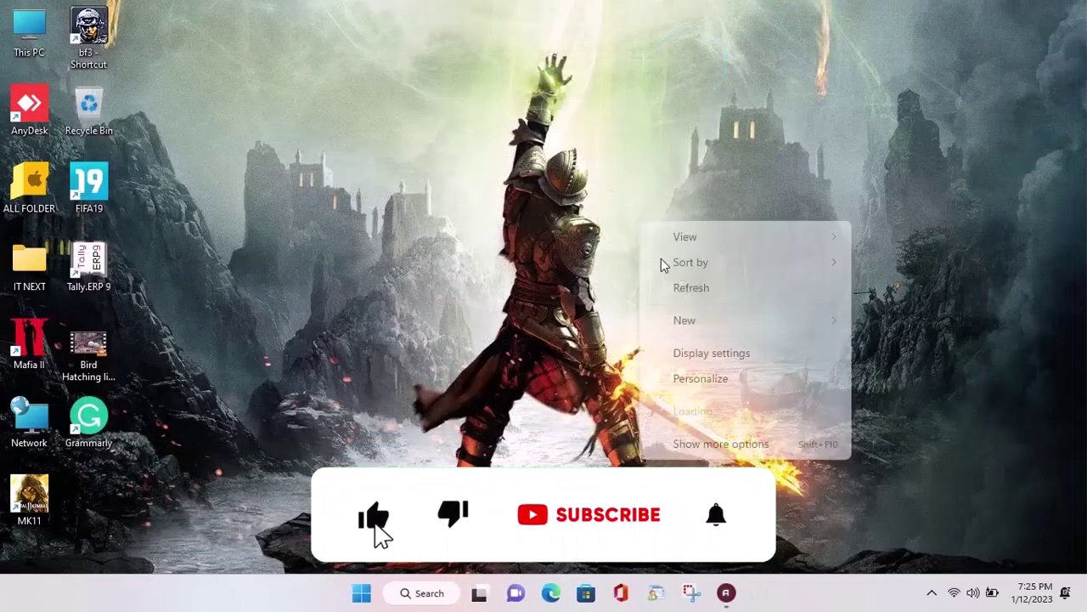
click(694, 287)
right_click(662, 225)
click(704, 289)
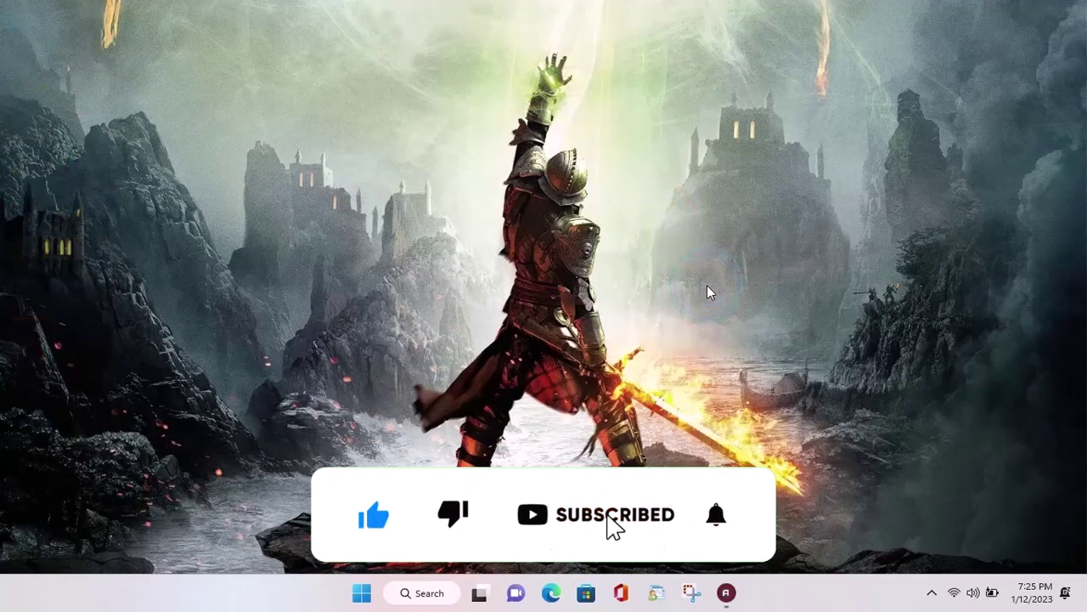